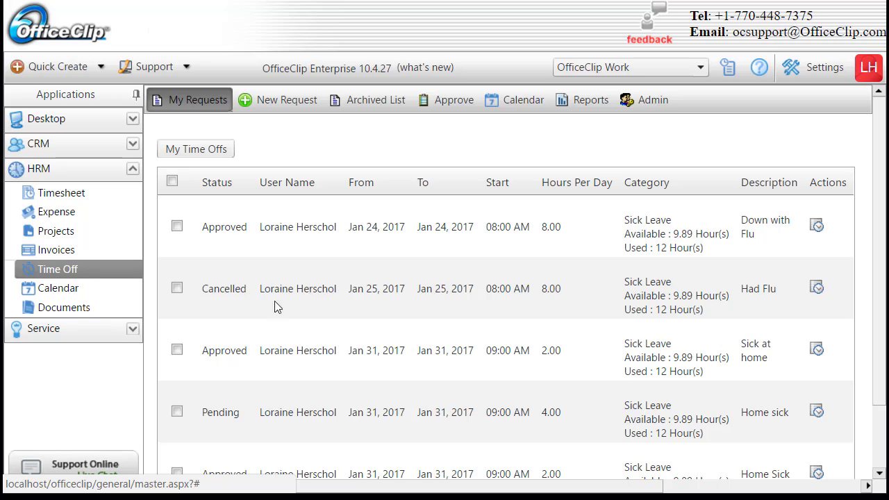
# - Review the Time Off administration pages for approver assignment, categories and accruals, labels, and users
pyautogui.click(650, 103)
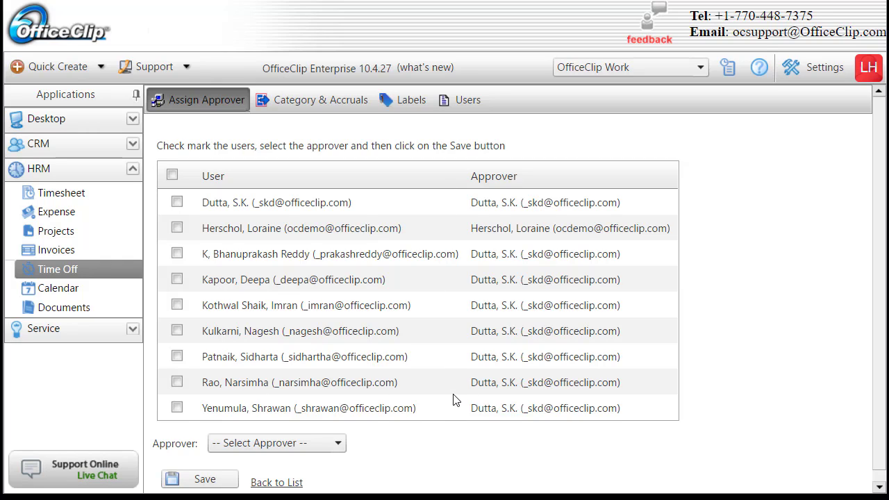
pyautogui.click(308, 106)
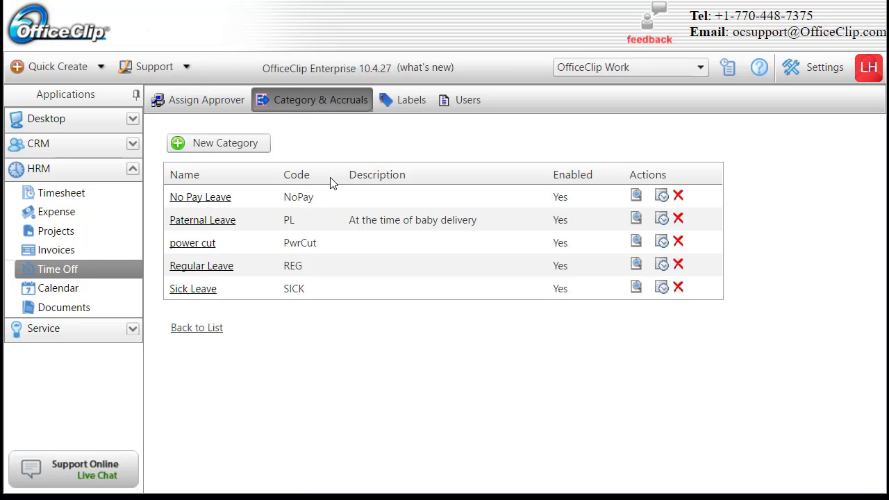
pyautogui.click(404, 109)
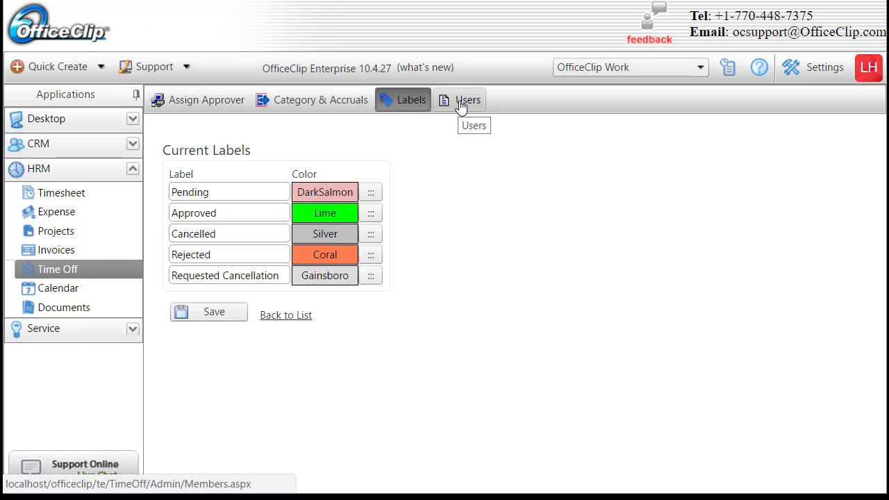
pyautogui.click(461, 103)
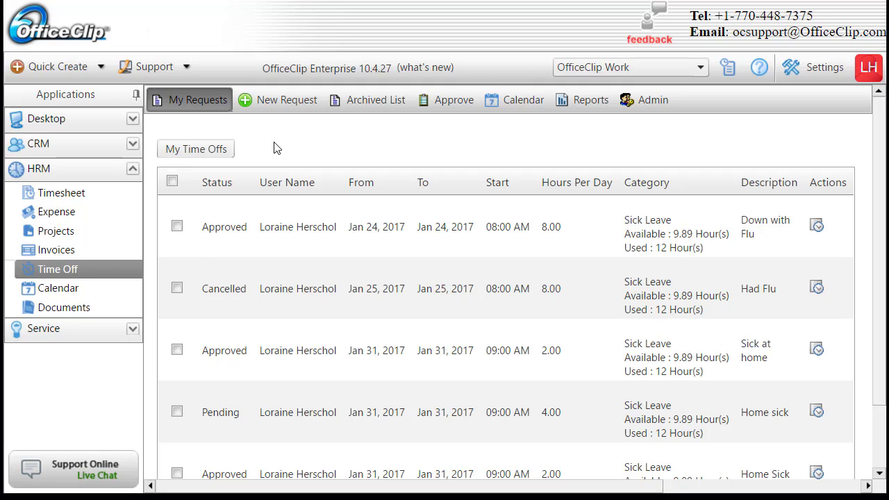
# - Create a new time off request in the Sick Leave category starting 2/1/2017 with the description "Home Sick"
pyautogui.click(278, 102)
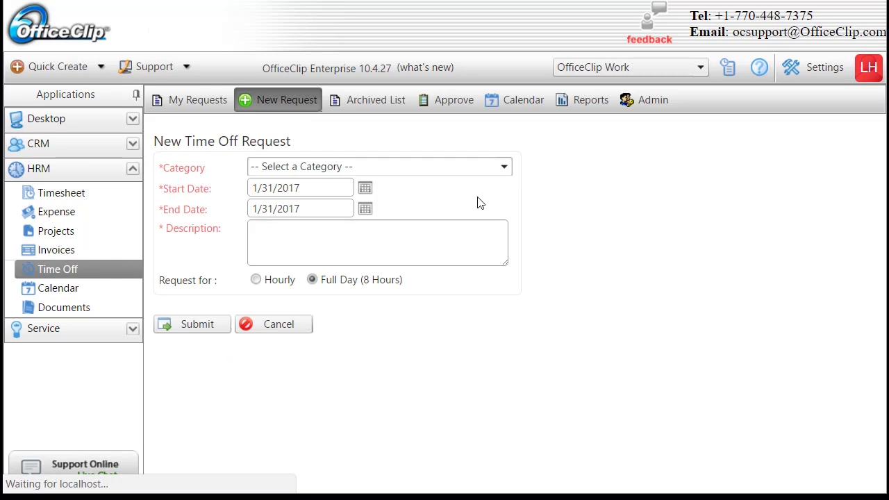
pyautogui.click(504, 168)
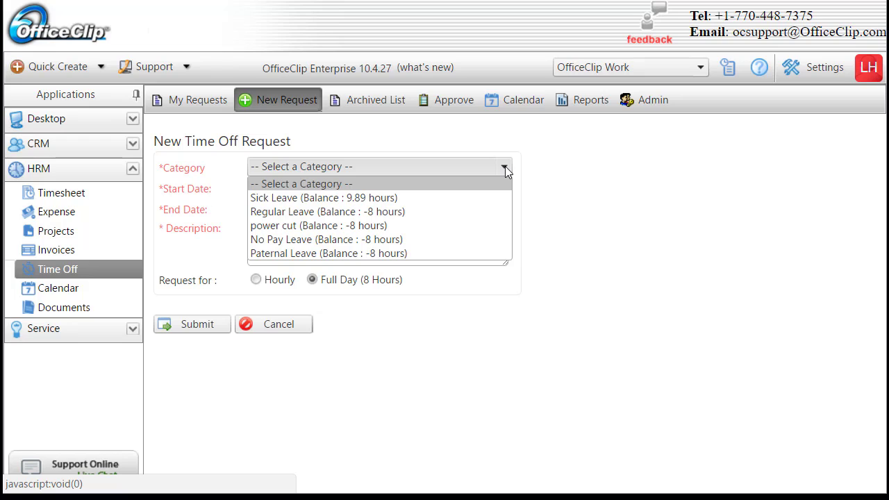
pyautogui.click(354, 198)
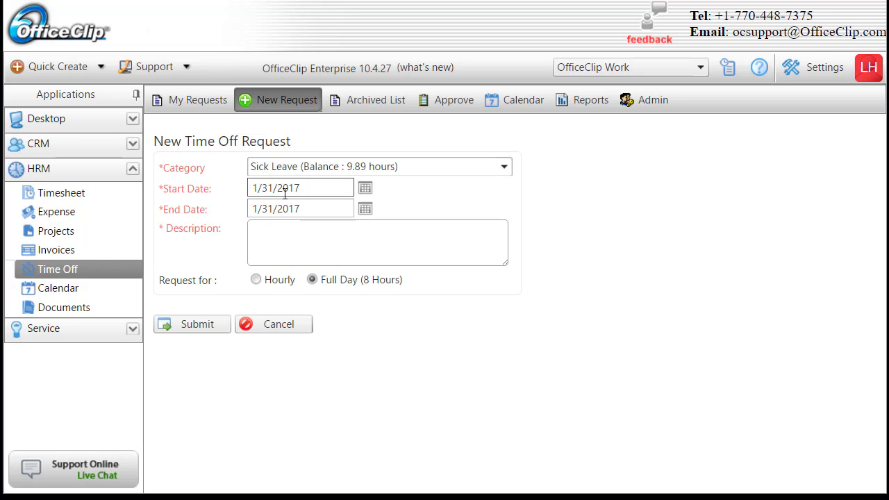
pyautogui.click(365, 190)
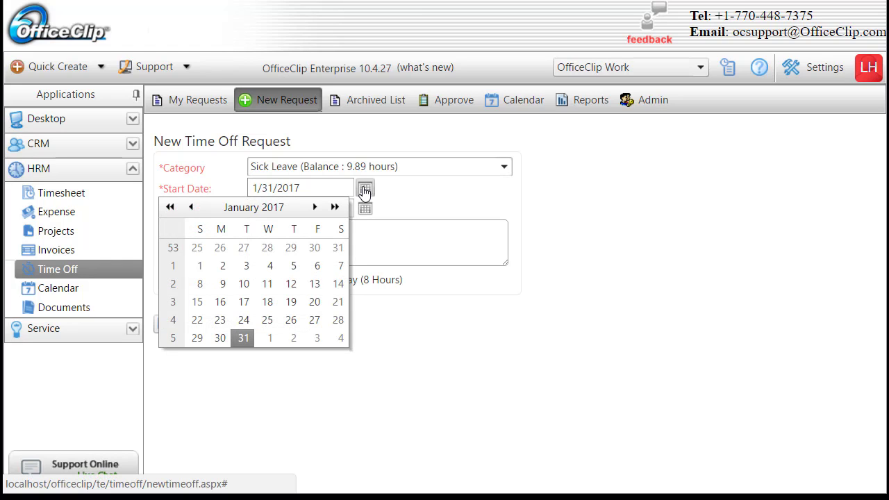
pyautogui.click(271, 339)
pyautogui.click(326, 243)
pyautogui.write('Home Sick')
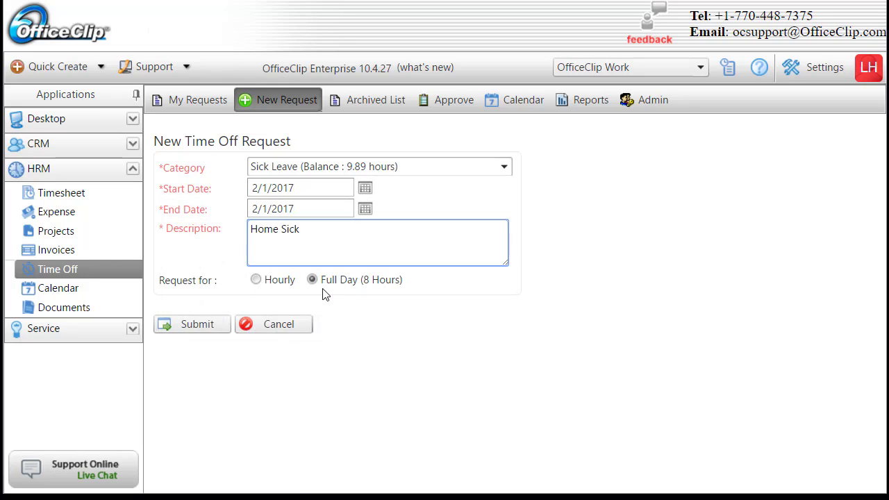
# - Make the request hourly for 2 hours starting at 9:00 AM and submit it
pyautogui.click(257, 280)
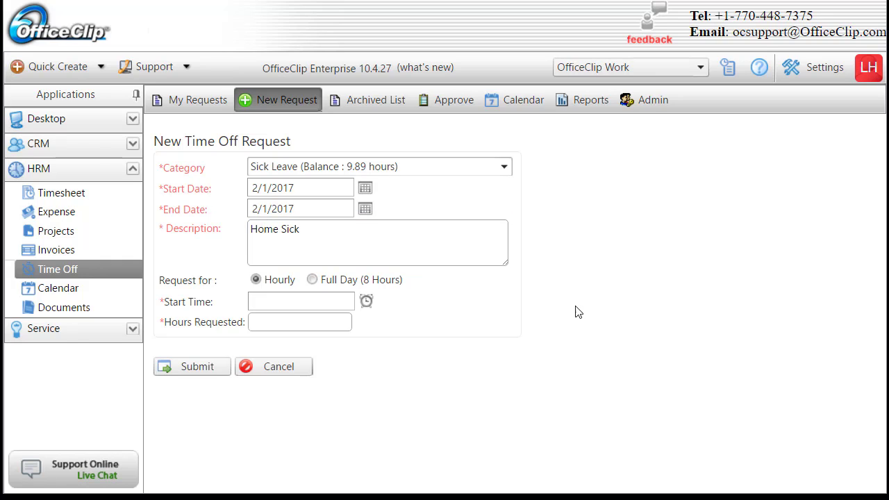
pyautogui.click(302, 323)
pyautogui.write('2')
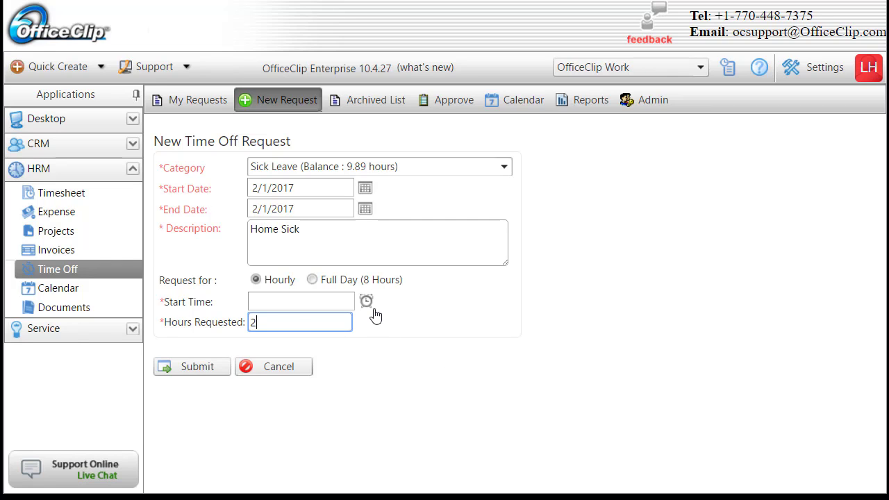
pyautogui.click(368, 303)
pyautogui.scroll(-3, 368, 432)
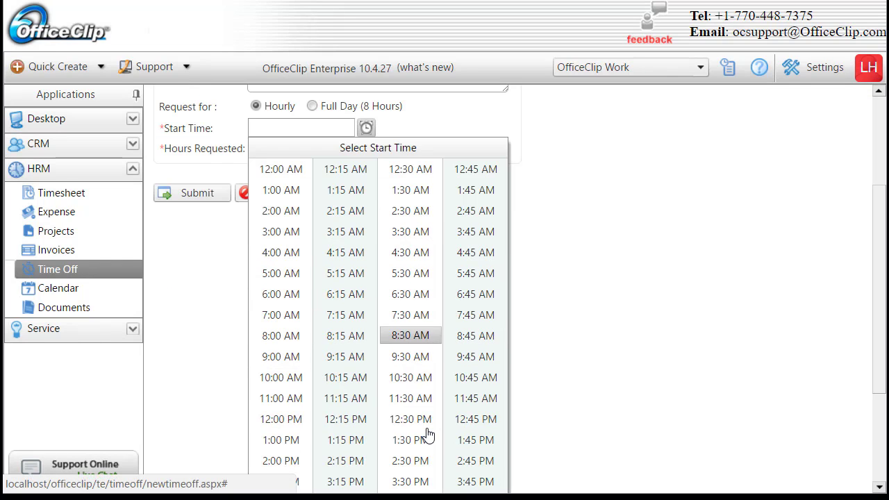
pyautogui.scroll(3, 428, 434)
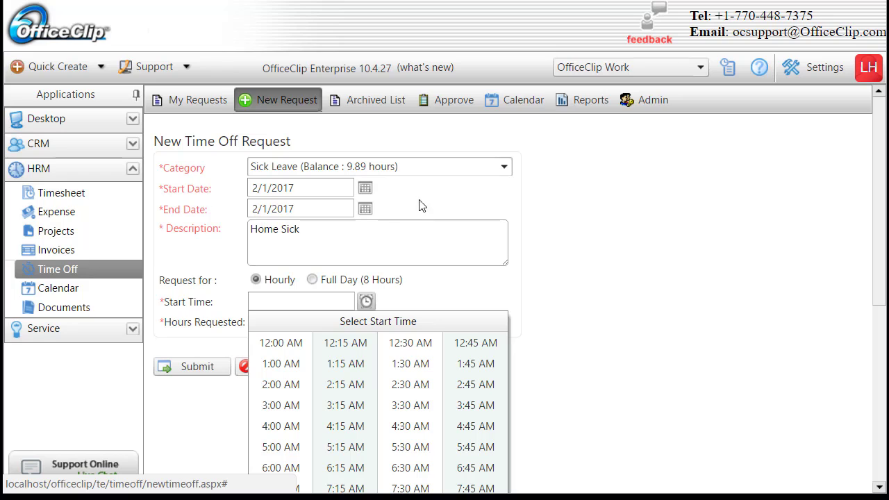
pyautogui.scroll(-4, 354, 425)
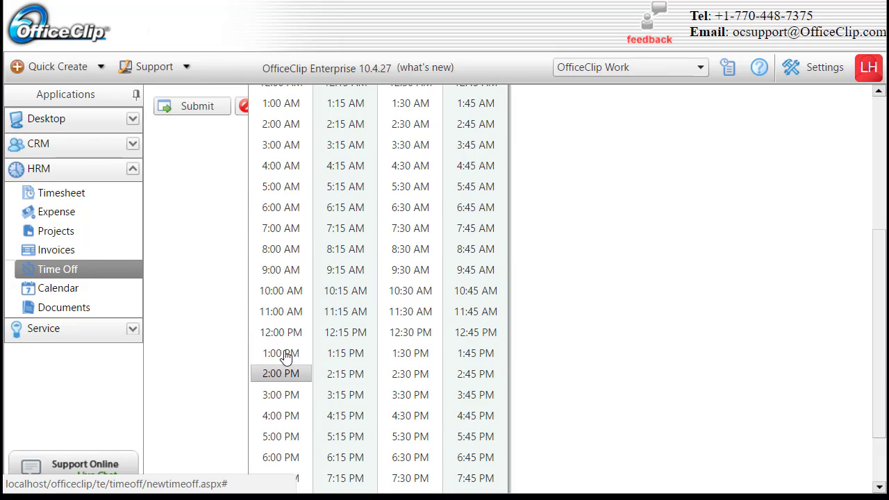
pyautogui.click(275, 272)
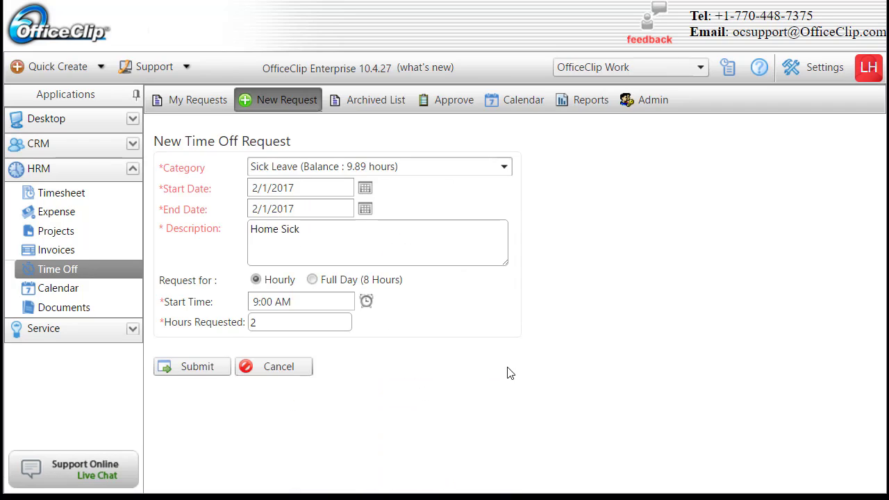
pyautogui.click(198, 368)
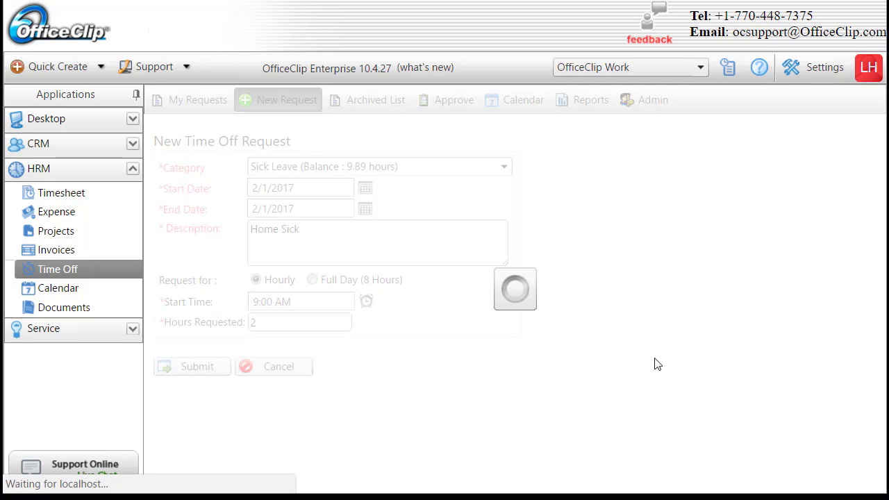
# - Check the new-request notification in Papercut, then approve the pending Feb 01, 2017 Home Sick request in OfficeClip and check its approval email
pyautogui.click(863, 483)
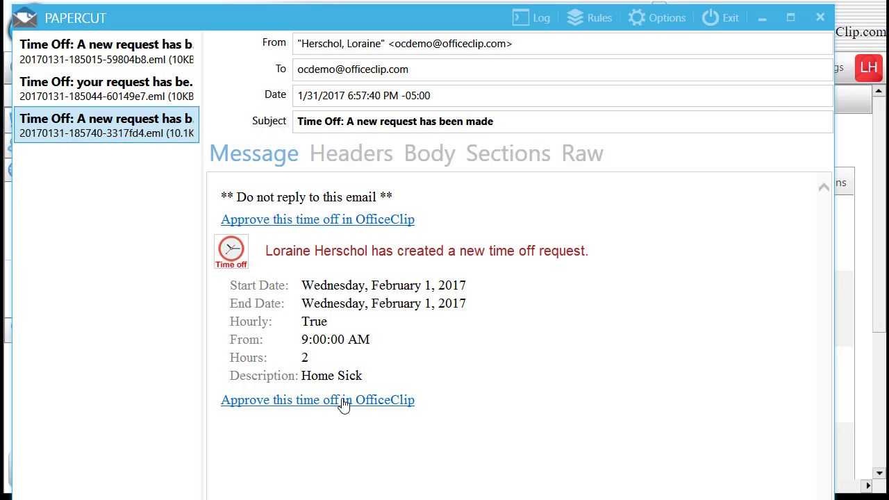
pyautogui.click(766, 20)
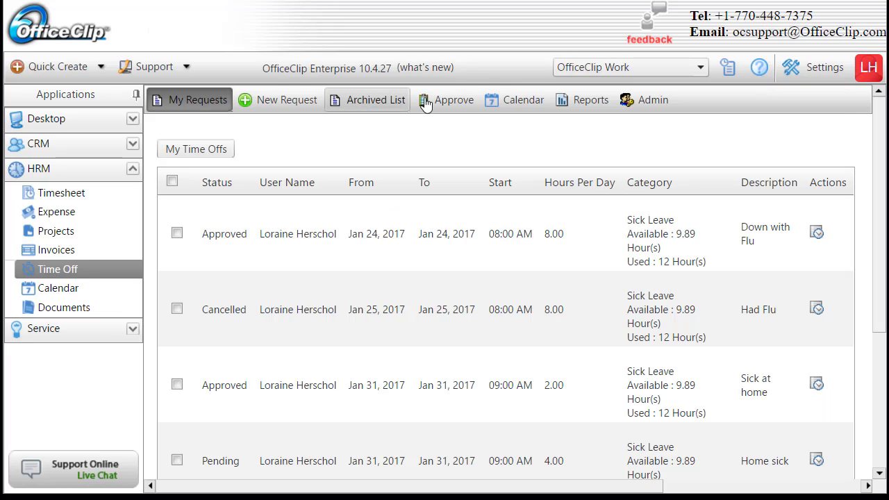
pyautogui.click(455, 102)
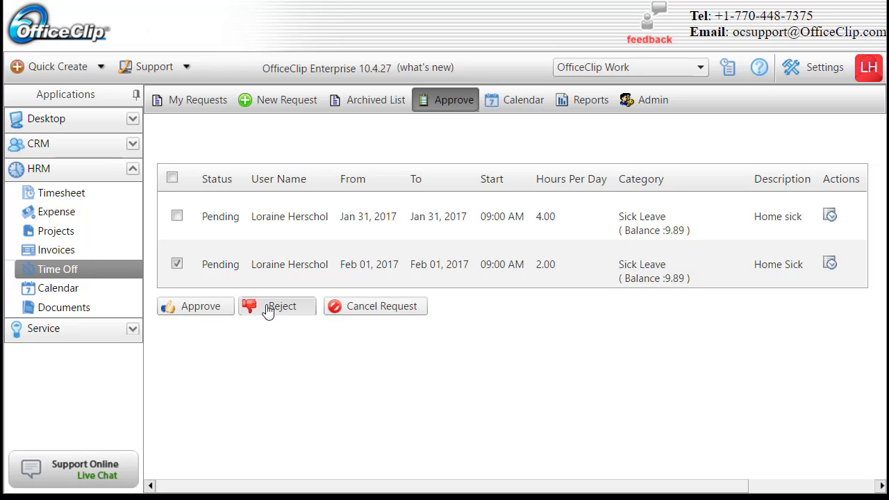
pyautogui.click(197, 310)
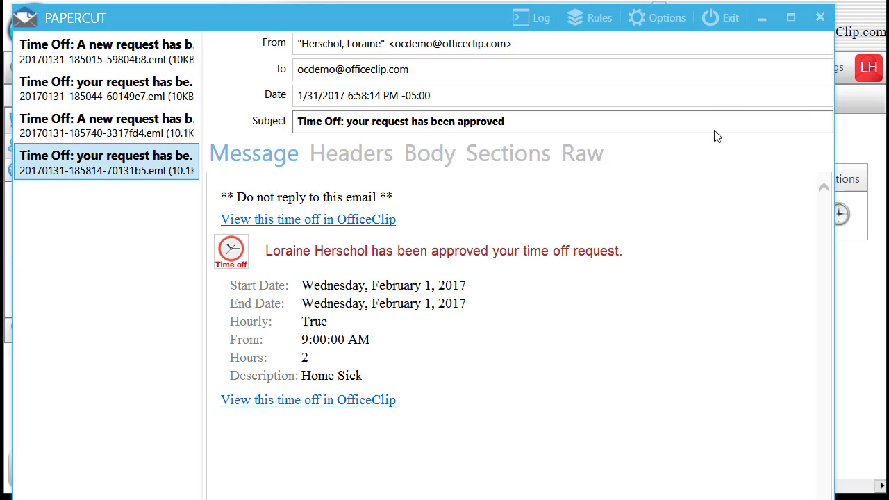
pyautogui.click(762, 20)
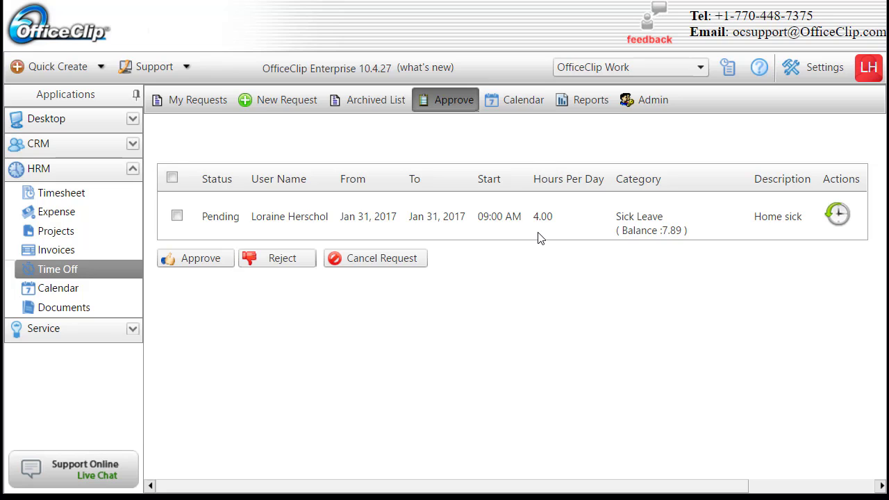
# - View the approved sick leave in the time off calendar on February 1, 2017
pyautogui.click(521, 111)
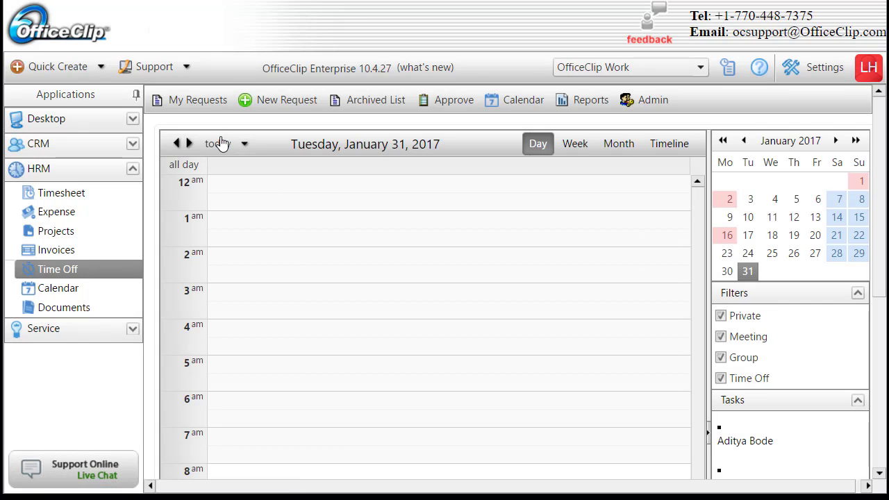
pyautogui.click(189, 143)
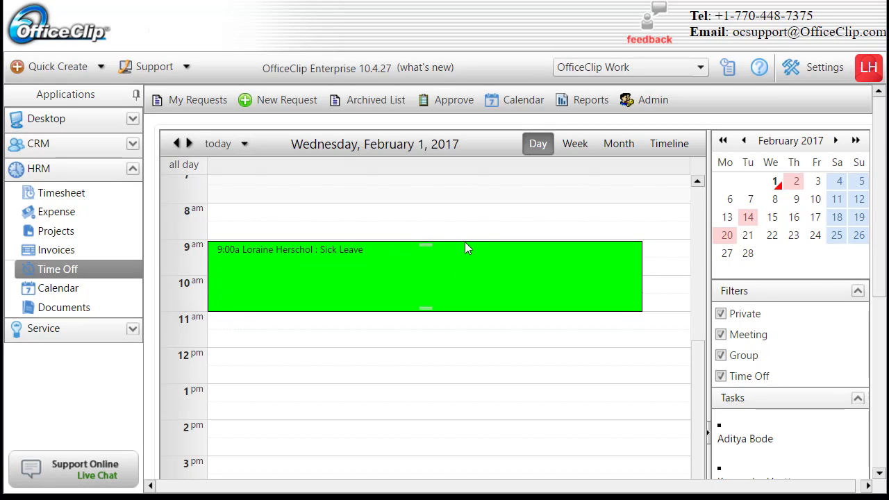
pyautogui.scroll(-2, 500, 310)
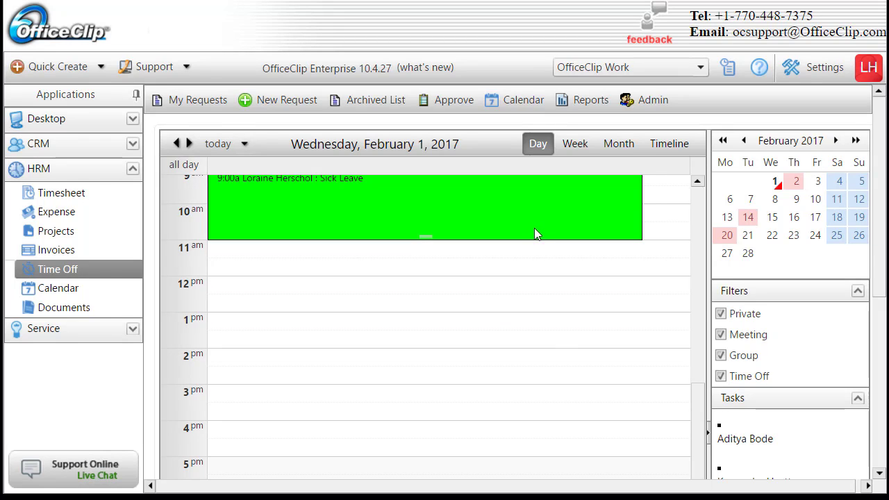
pyautogui.scroll(2, 548, 362)
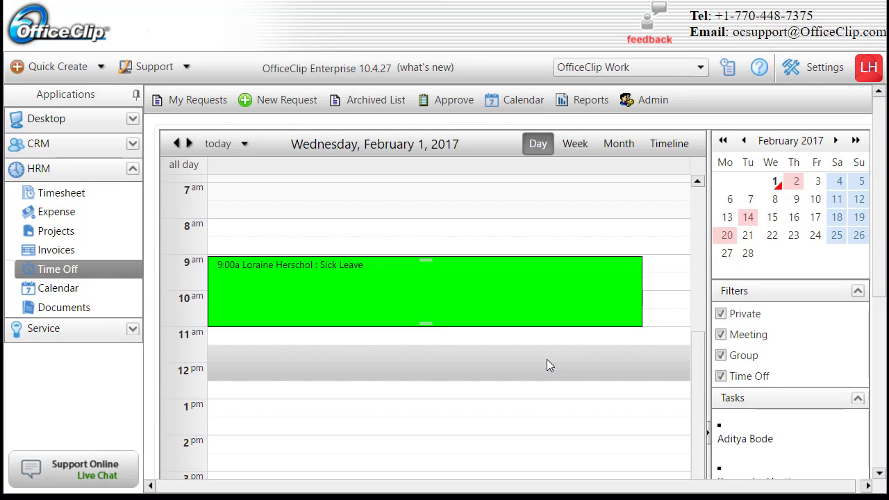
pyautogui.click(535, 287)
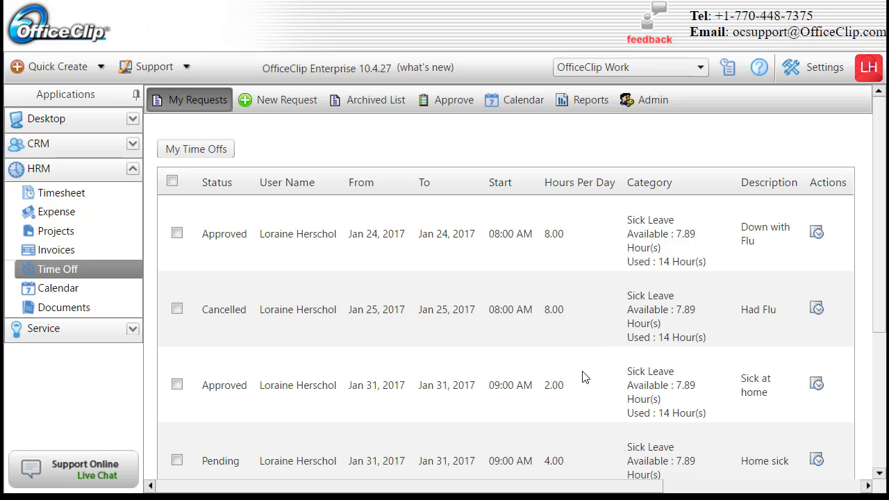
# - Open the Monthly 1 Sick Leave accrual policy of the Sick Leave category for editing
pyautogui.click(653, 100)
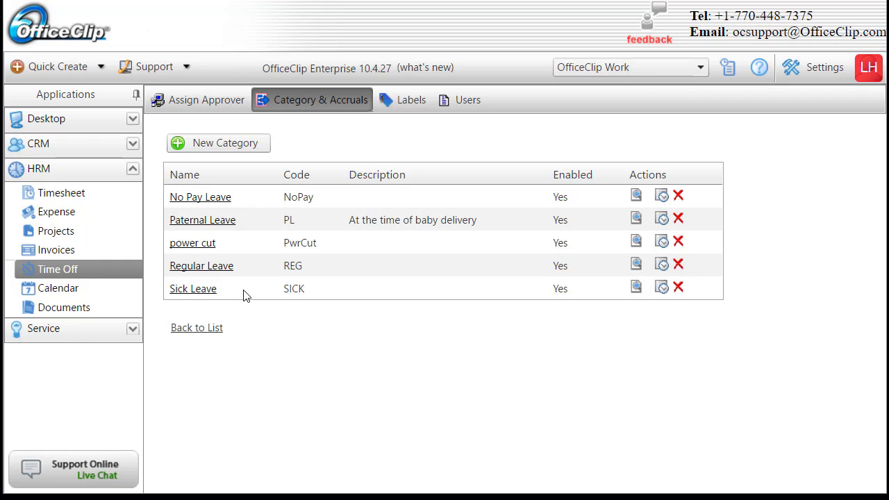
pyautogui.click(208, 290)
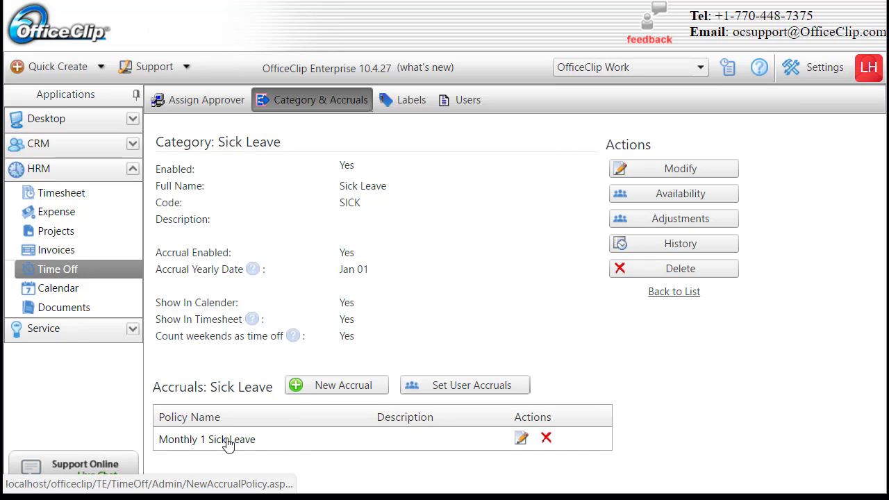
pyautogui.click(203, 440)
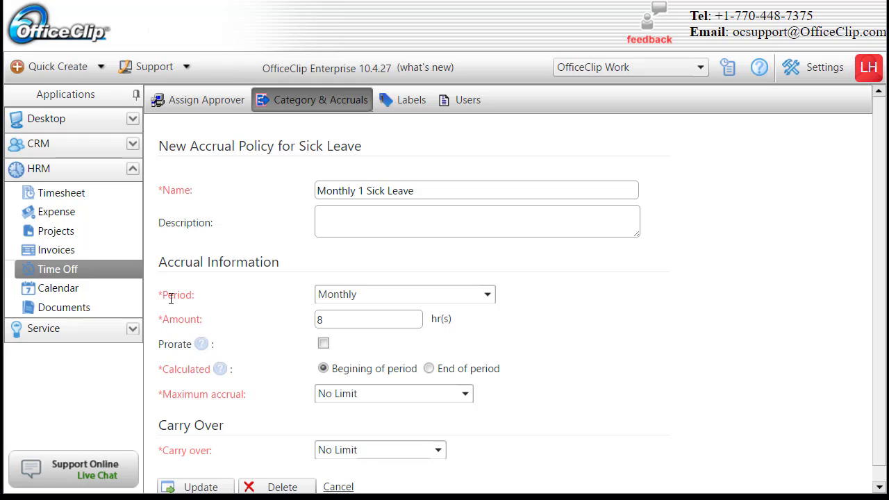
# - Examine the accrual period choices, keeping Monthly, and review the policy's amount and calculation settings
pyautogui.click(488, 295)
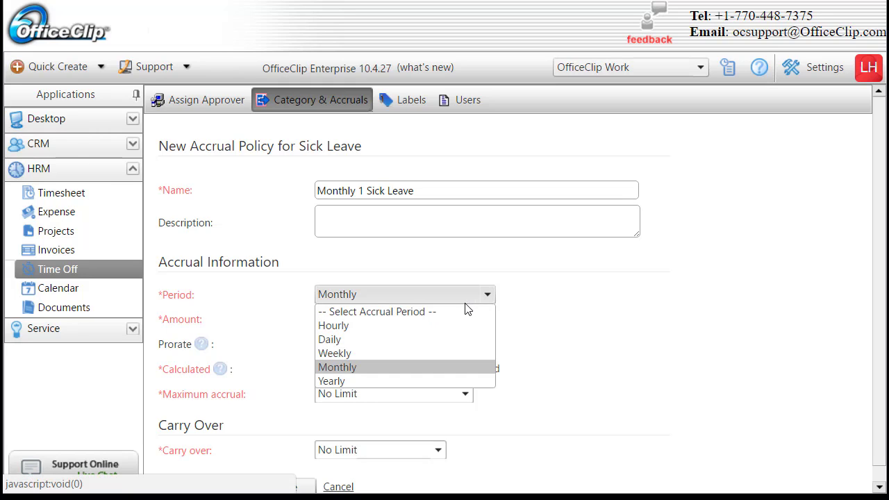
pyautogui.click(353, 370)
pyautogui.click(343, 318)
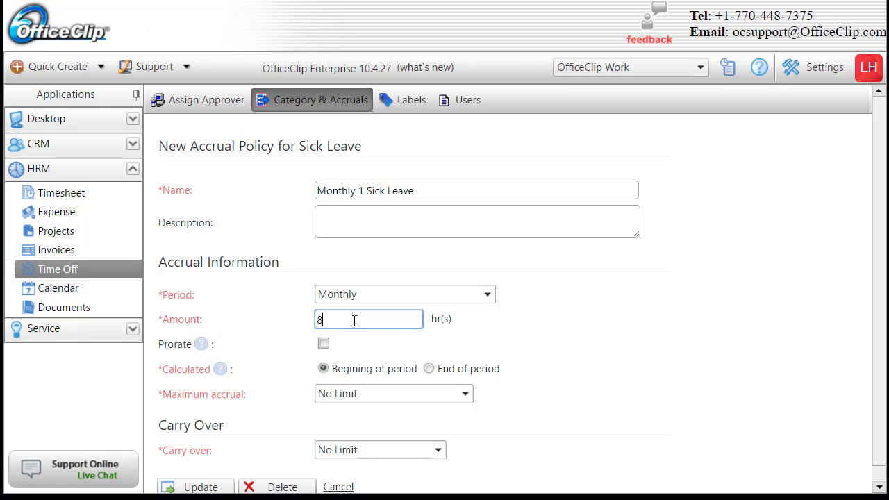
pyautogui.click(160, 373)
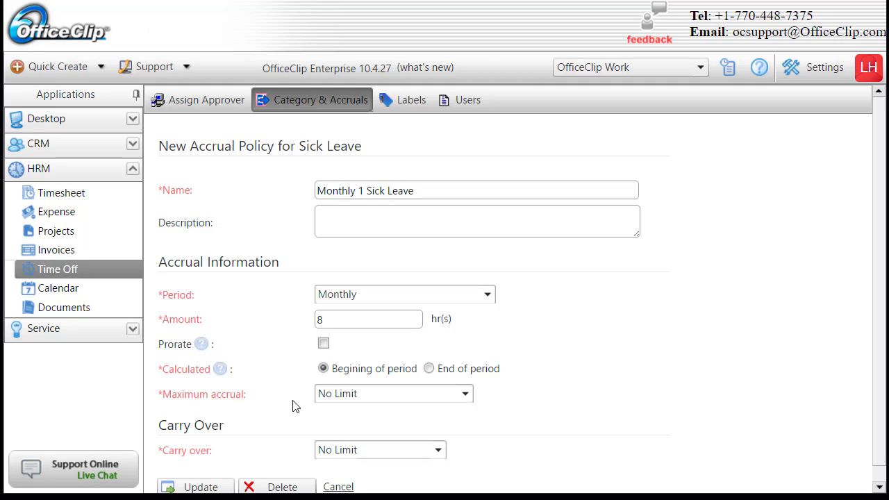
# - Try limiting the Monthly 1 Sick Leave policy's maximum accrual to 48 hours, review the carry-over setting, and leave the policy without saving
pyautogui.click(348, 393)
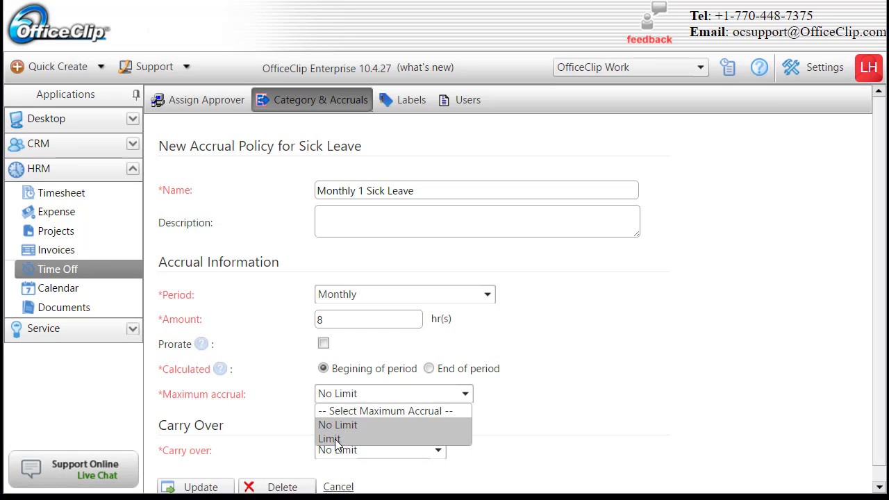
pyautogui.click(590, 365)
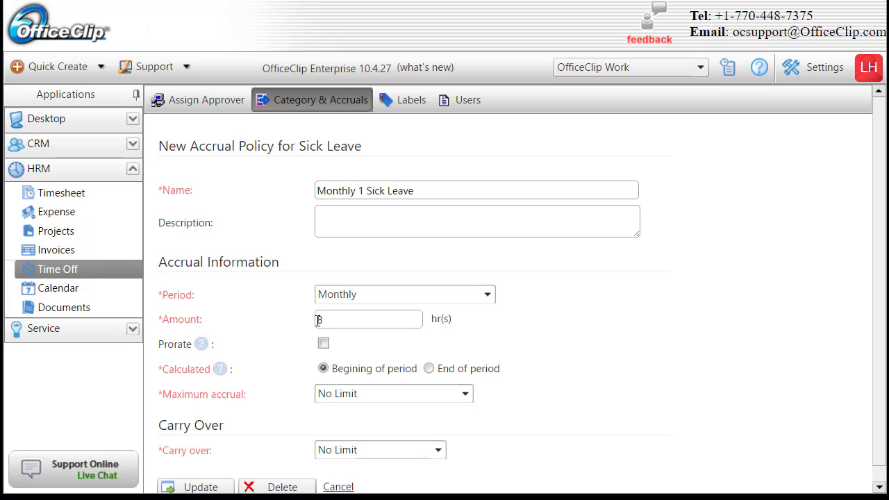
pyautogui.click(468, 397)
pyautogui.click(396, 436)
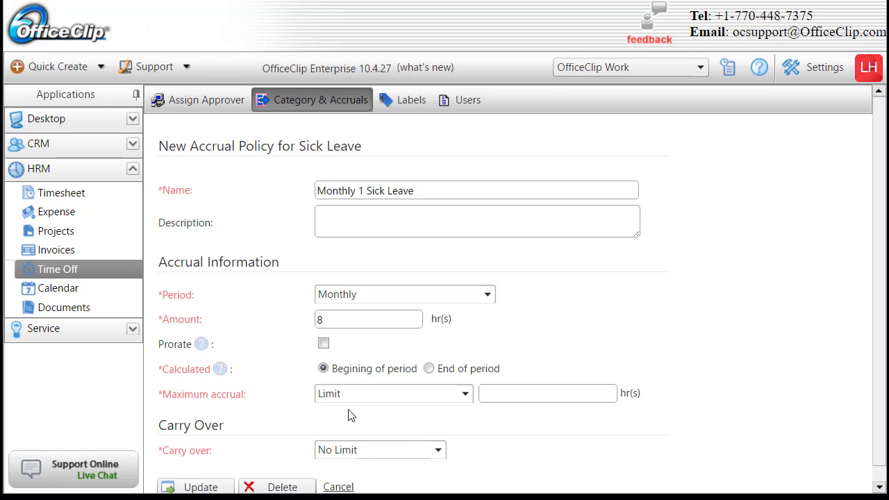
pyautogui.click(554, 393)
pyautogui.write('48')
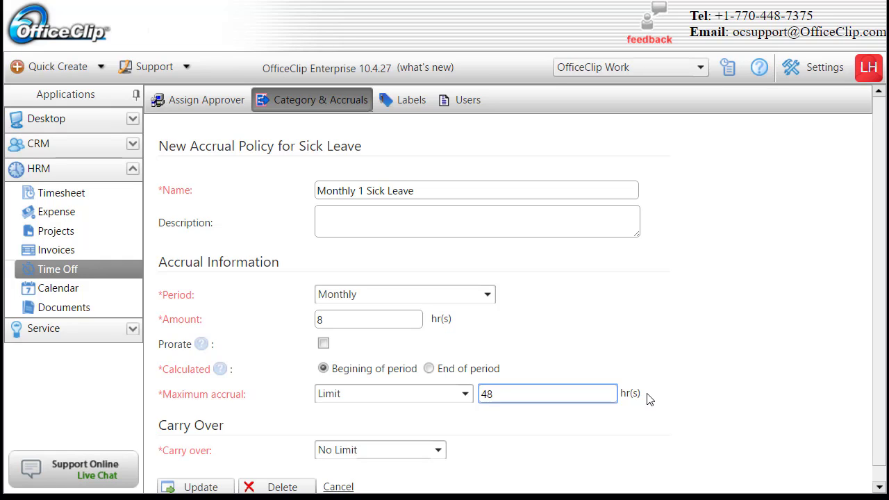
pyautogui.click(649, 400)
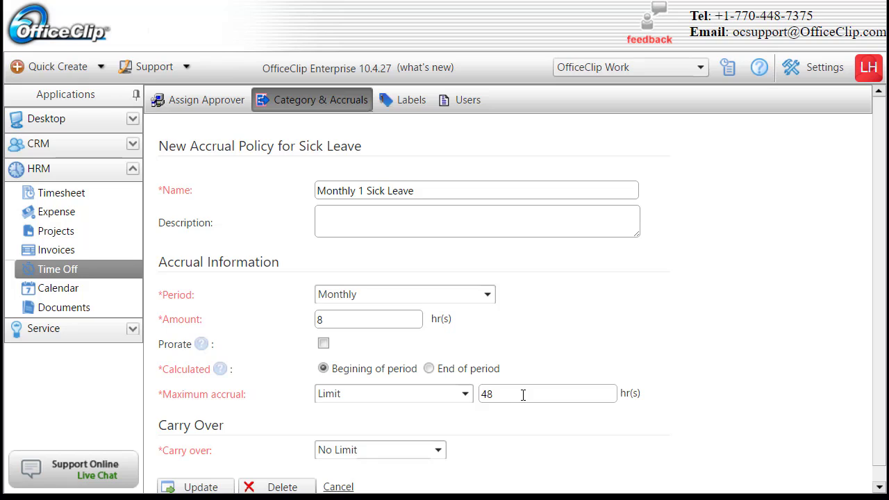
pyautogui.scroll(-1, 691, 389)
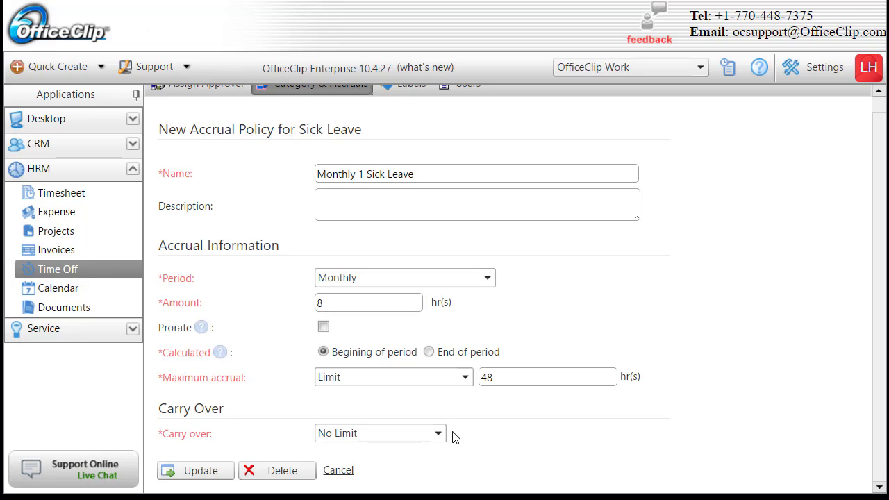
pyautogui.scroll(1, 573, 425)
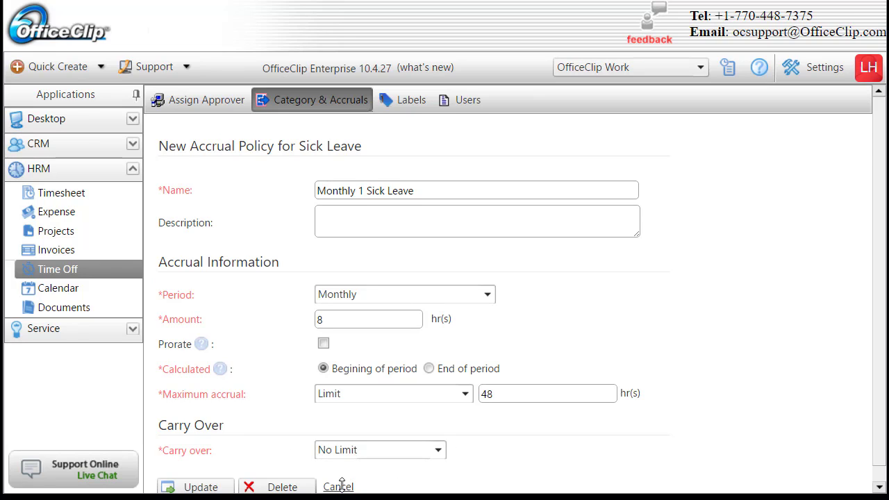
pyautogui.click(338, 487)
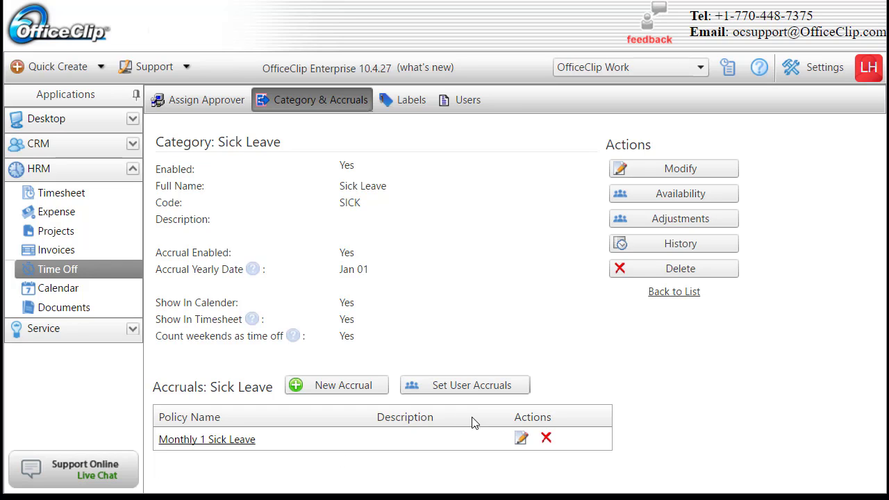
# - Review the user accruals for Sick Leave, including the employee whose policy starts Jan 01, 2017, and return to the category details
pyautogui.click(477, 390)
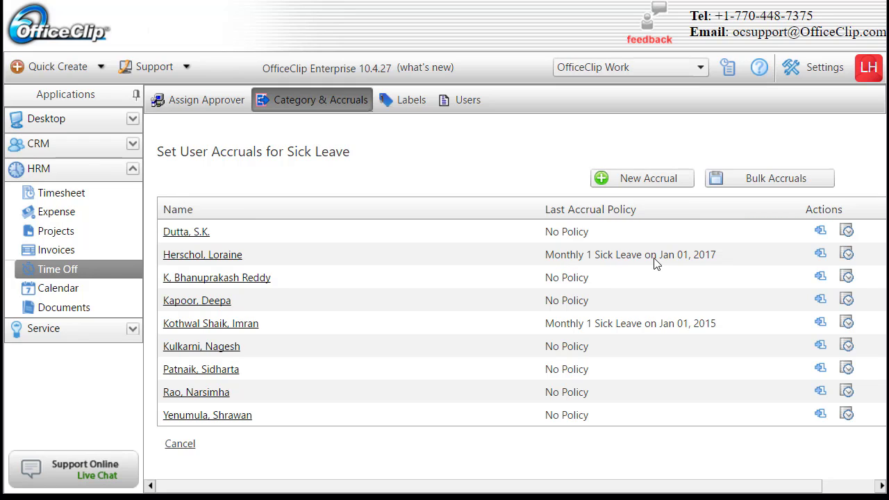
pyautogui.click(821, 254)
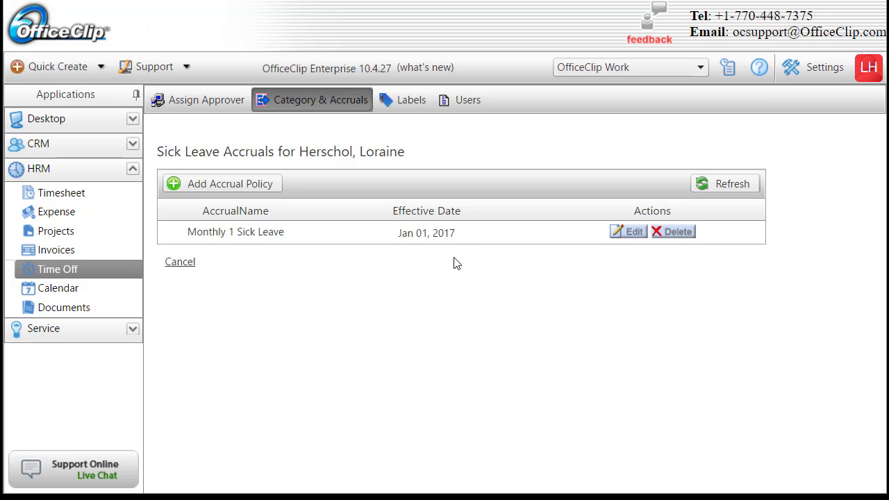
pyautogui.click(180, 261)
pyautogui.click(314, 109)
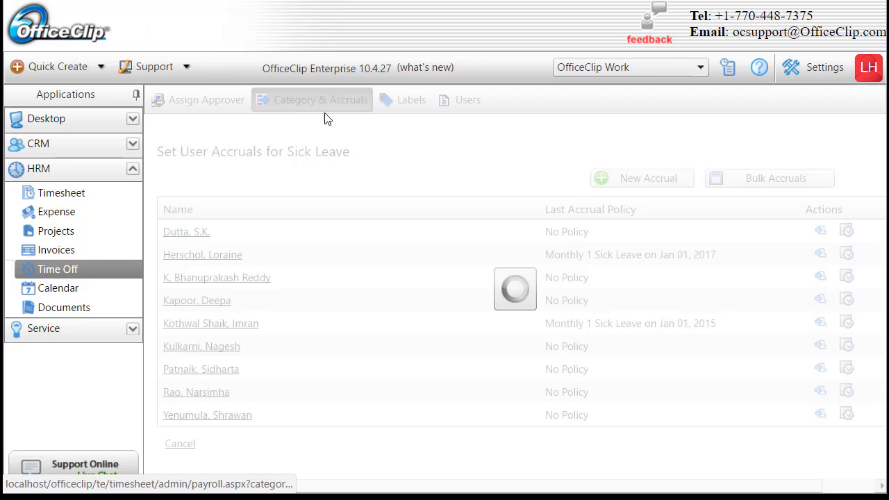
pyautogui.click(186, 290)
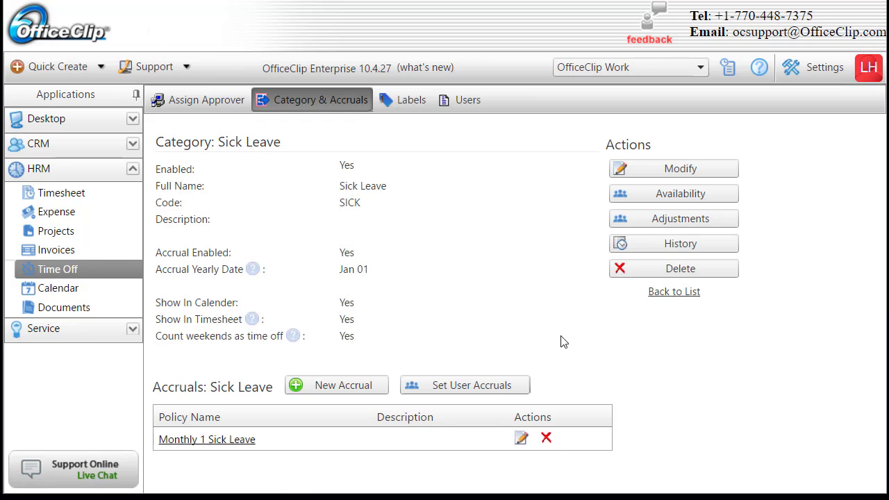
# - Review user availability for Sick Leave, examine the form for setting availability date and hours, and return to the category without changes
pyautogui.click(727, 193)
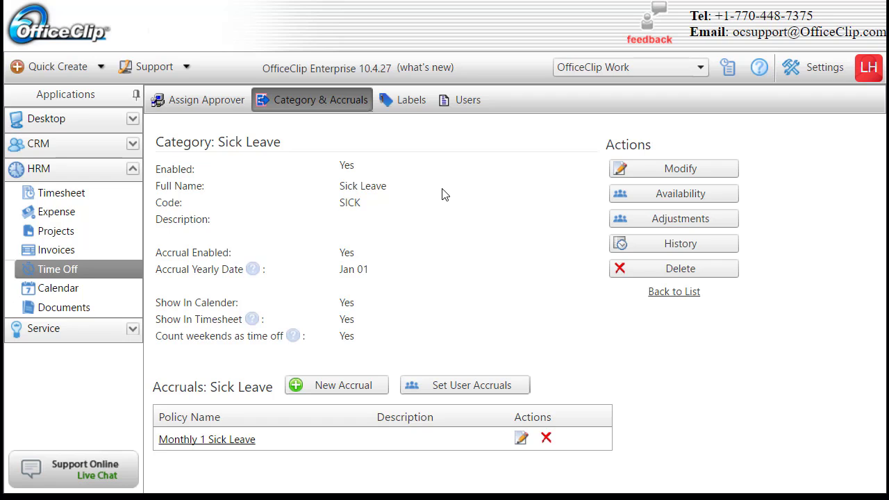
pyautogui.click(671, 196)
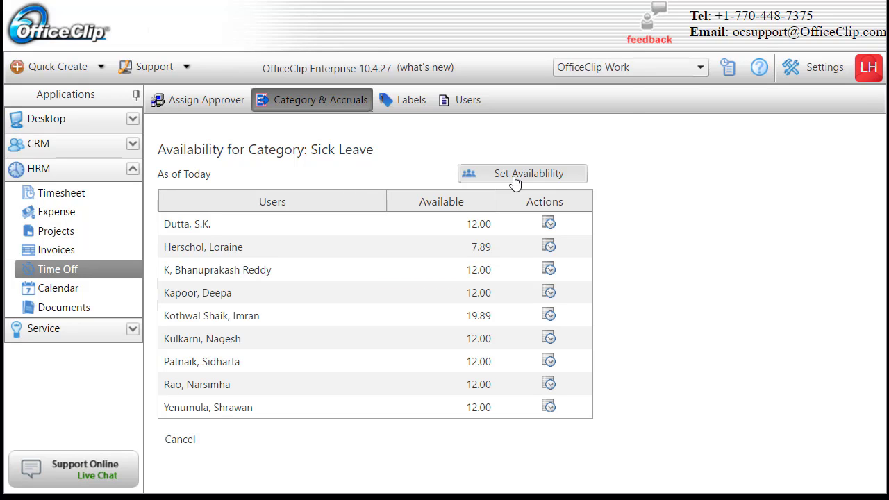
pyautogui.click(514, 182)
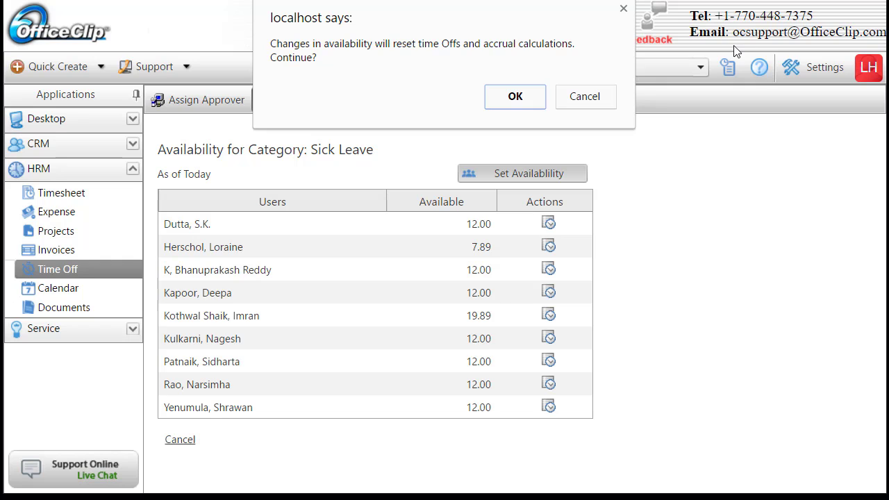
pyautogui.click(509, 99)
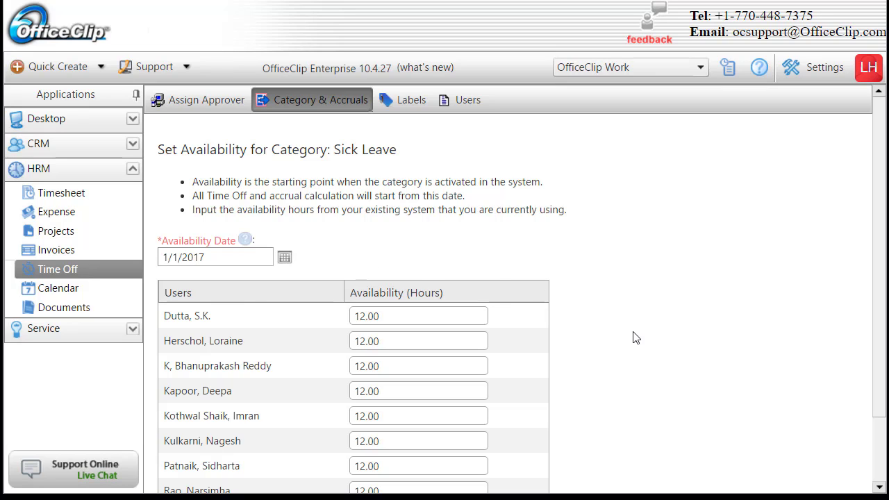
pyautogui.scroll(-2, 633, 338)
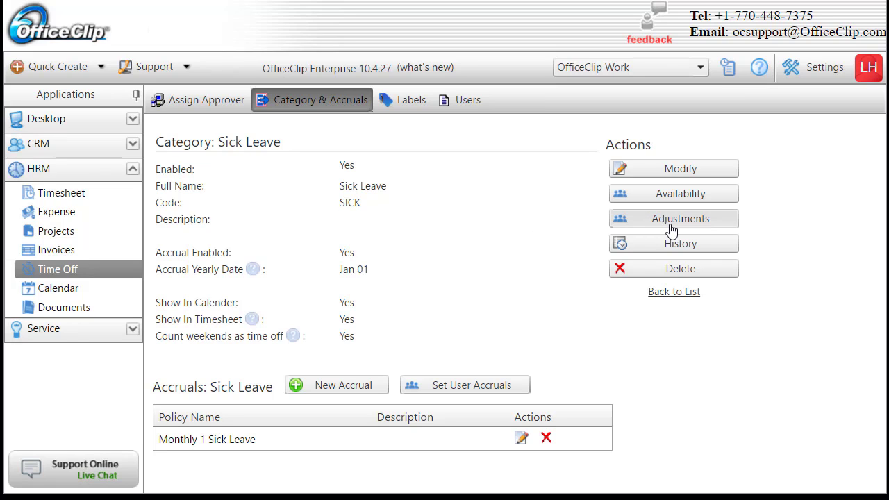
# - Review the Sick Leave adjustments of the employee with the Jan 31, 2017 adjustment, and view the category's time off history
pyautogui.click(672, 230)
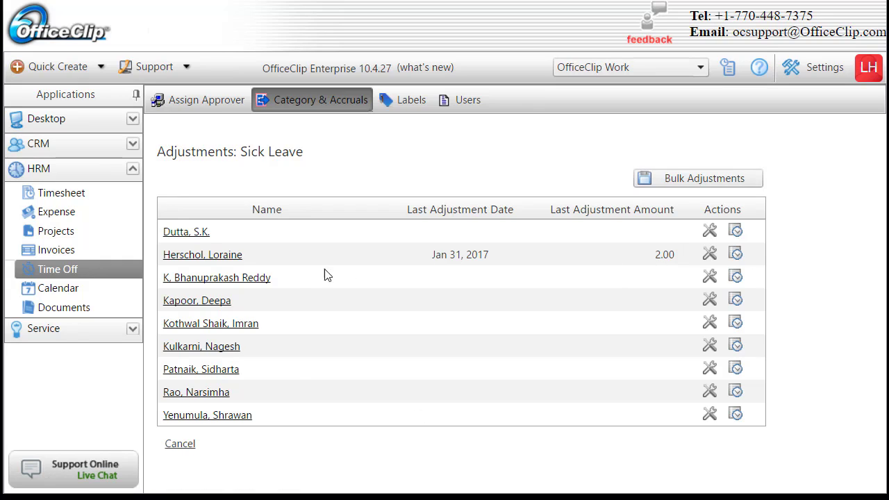
pyautogui.click(712, 257)
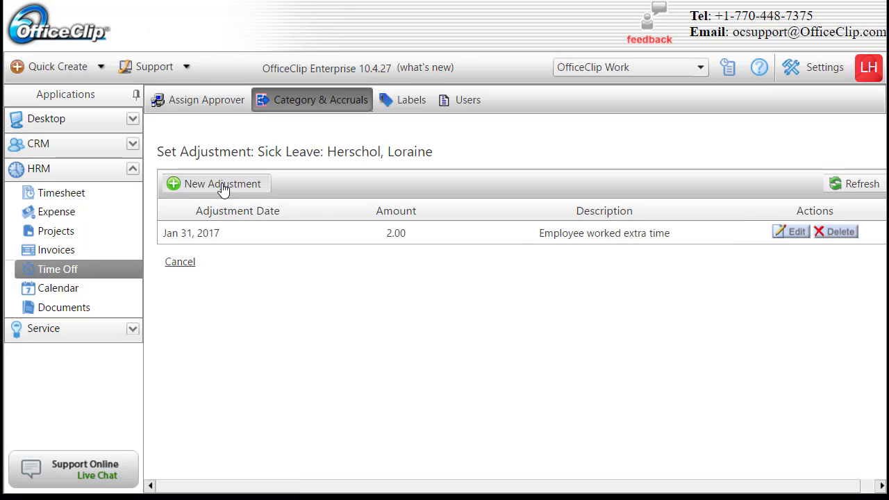
pyautogui.click(180, 262)
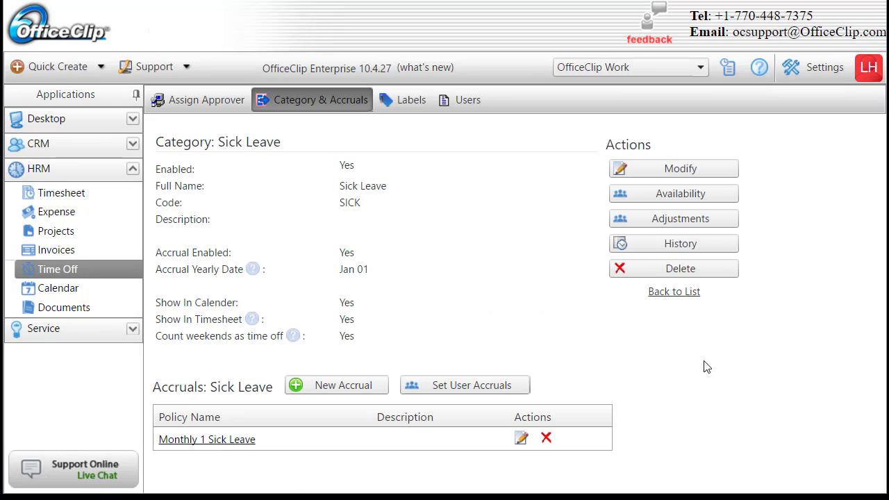
pyautogui.click(692, 252)
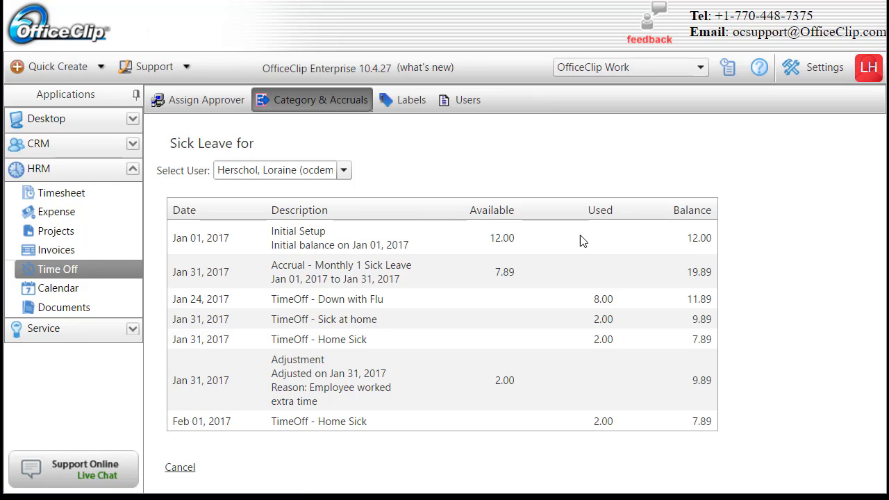